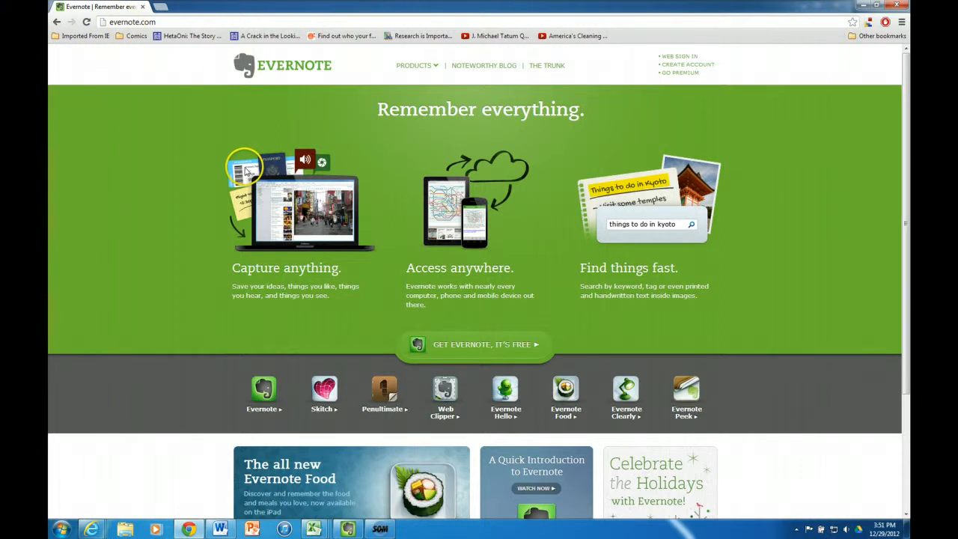
- Install the Evernote Web Clipper extension for Chrome from its product page on the Evernote site
left_click(434, 65)
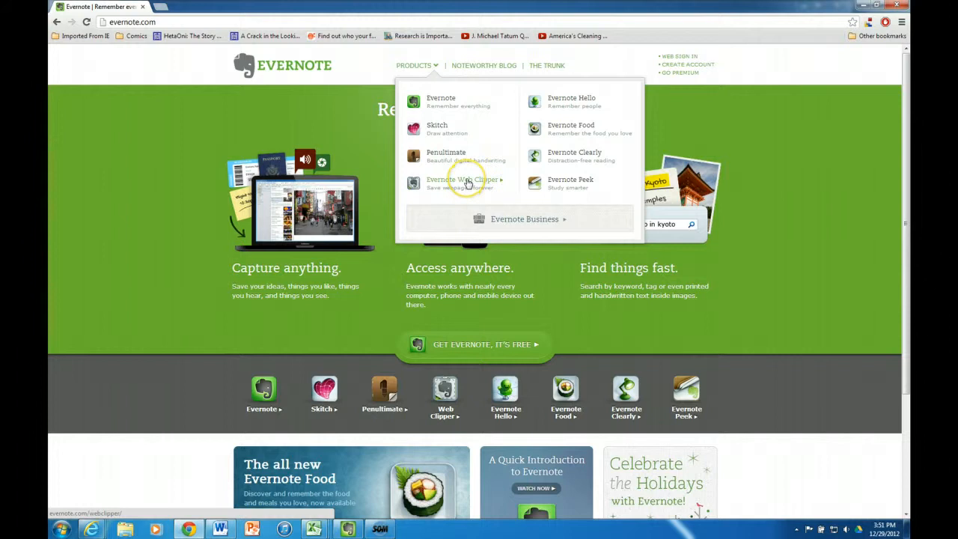
left_click(467, 182)
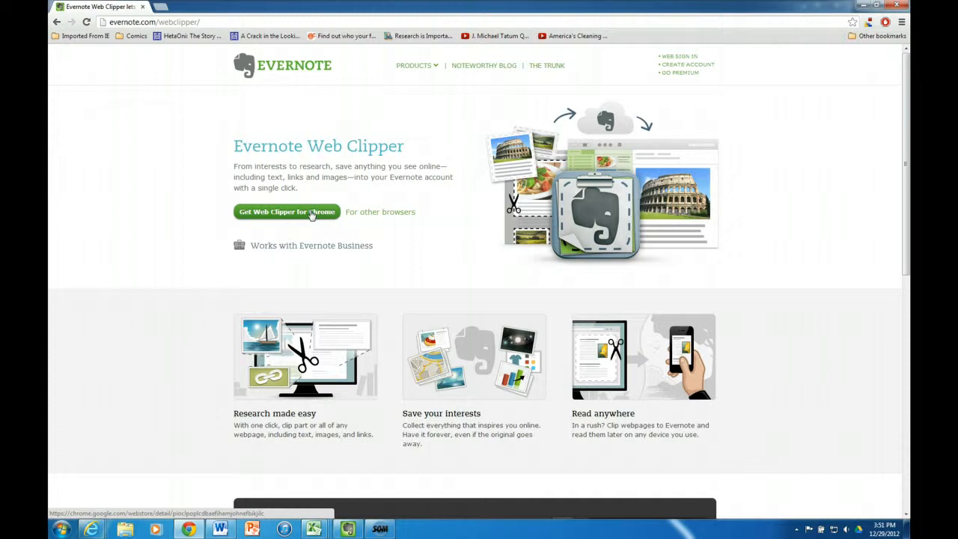
left_click(311, 215)
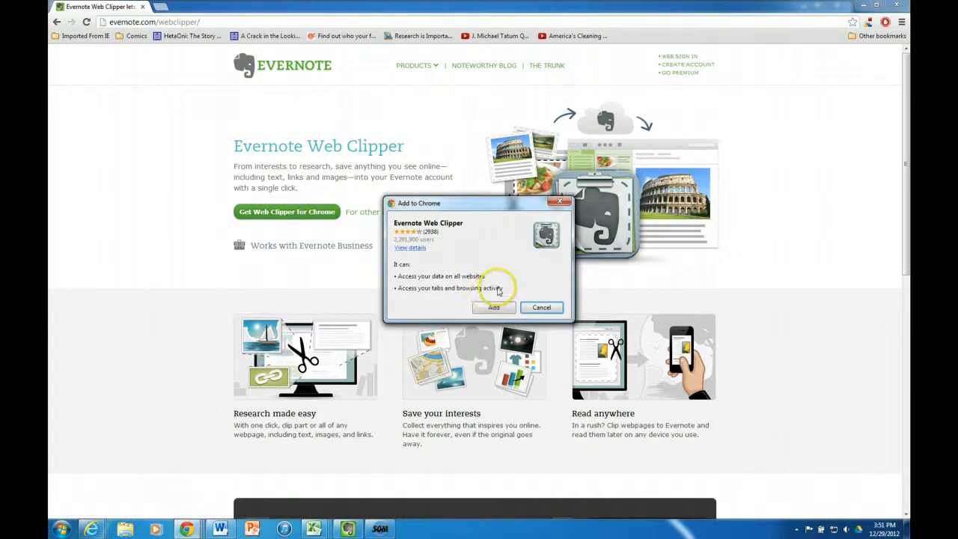
left_click(492, 309)
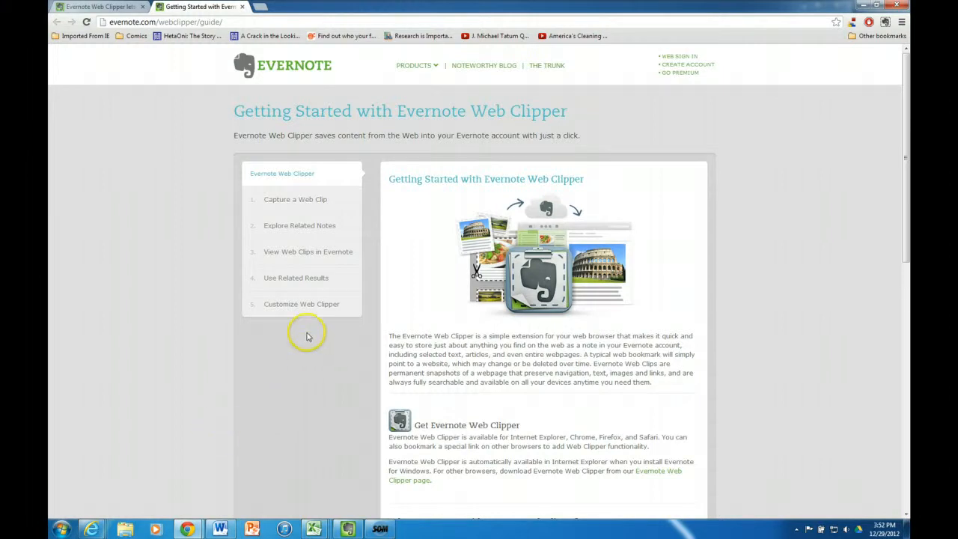
- Read through the Web Clipper introduction and go on to the guide's Capture a Web Clip section
scroll(436, 373, "down", 10)
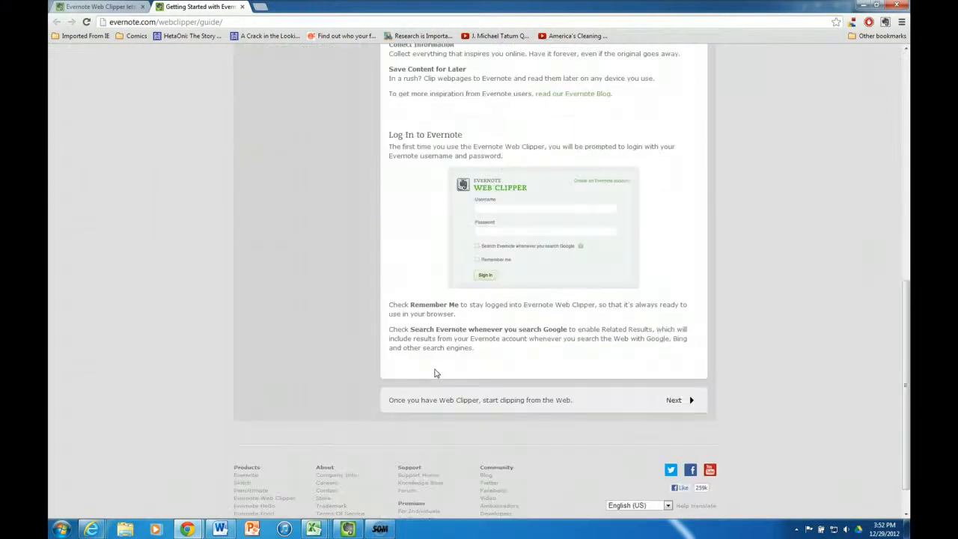
left_click(675, 402)
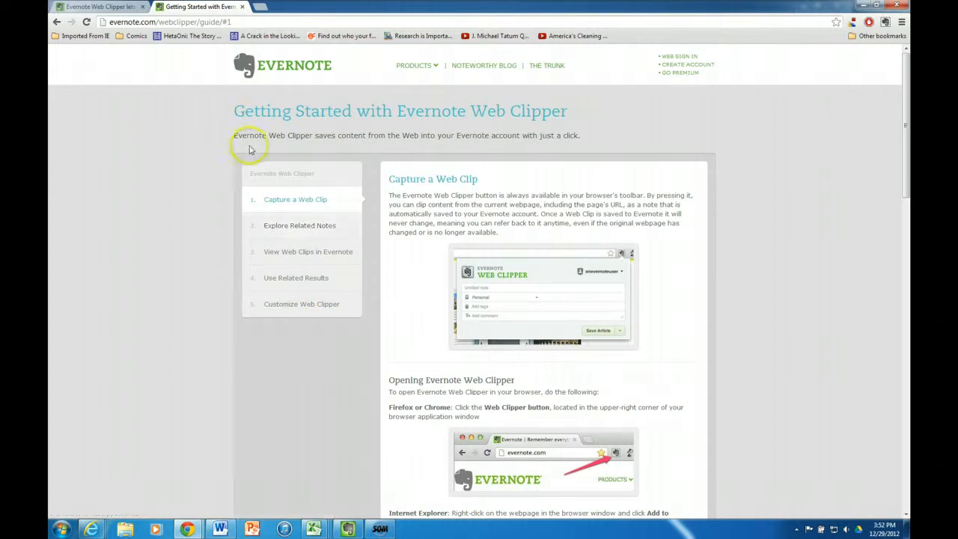
- View the Evernote account registration page, return to the guide, and open the web sign-in
left_click(716, 64)
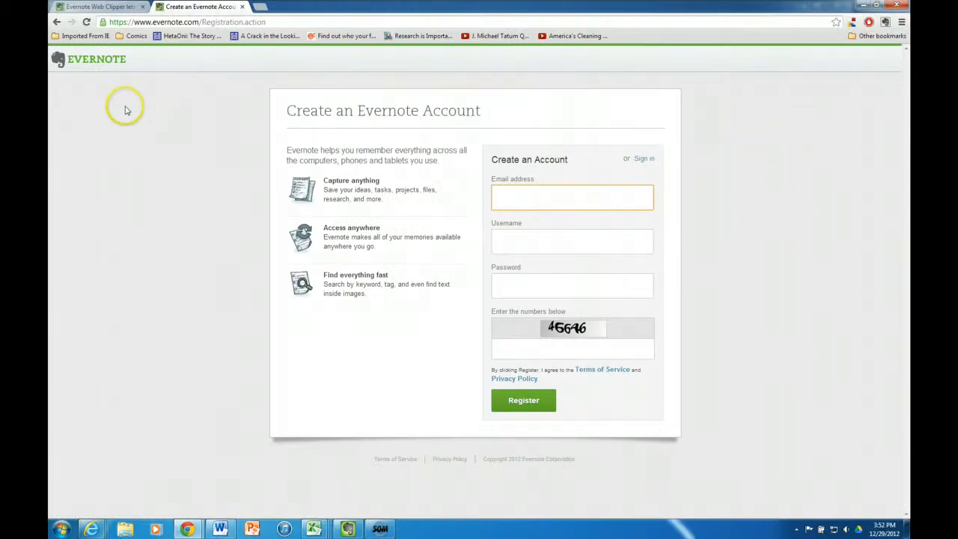
left_click(56, 22)
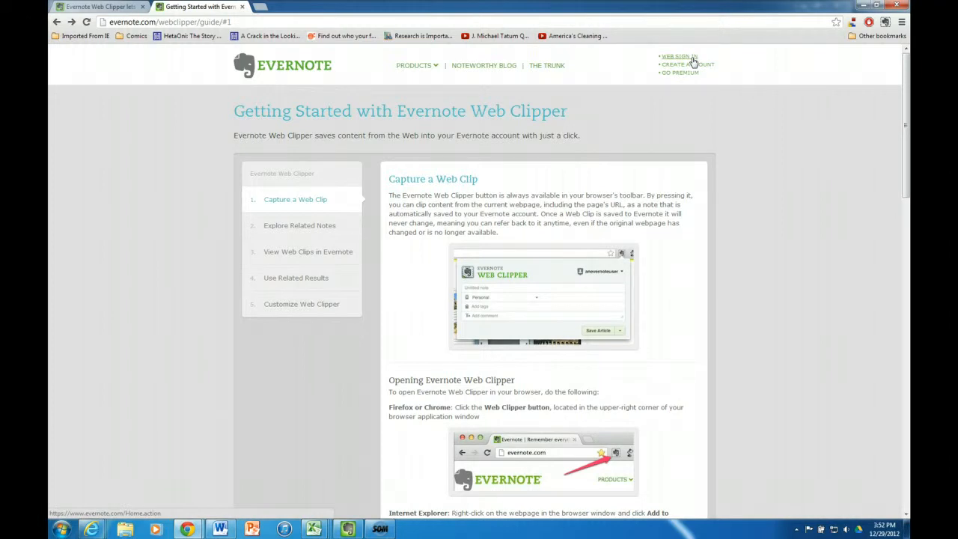
left_click(694, 61)
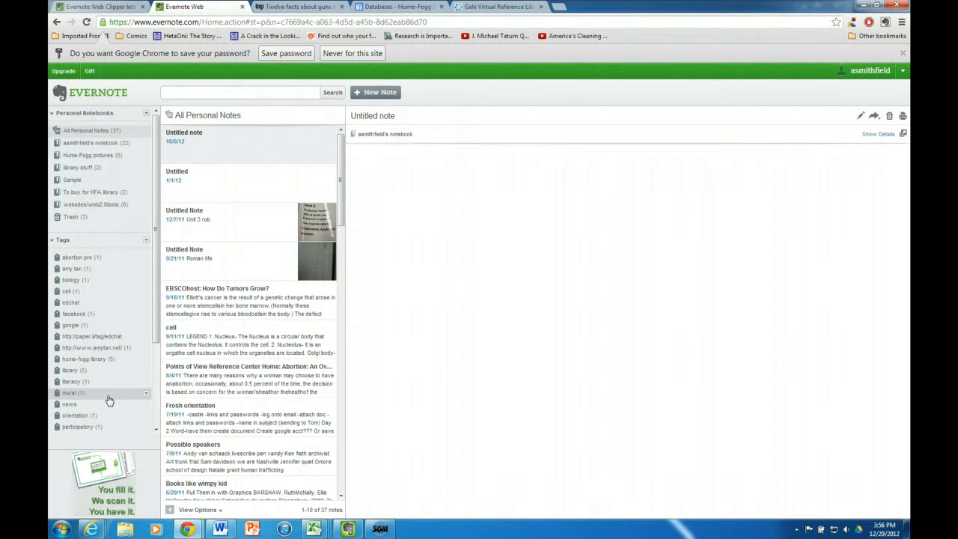
- Create a new personal notebook named AP Govt
left_click(149, 114)
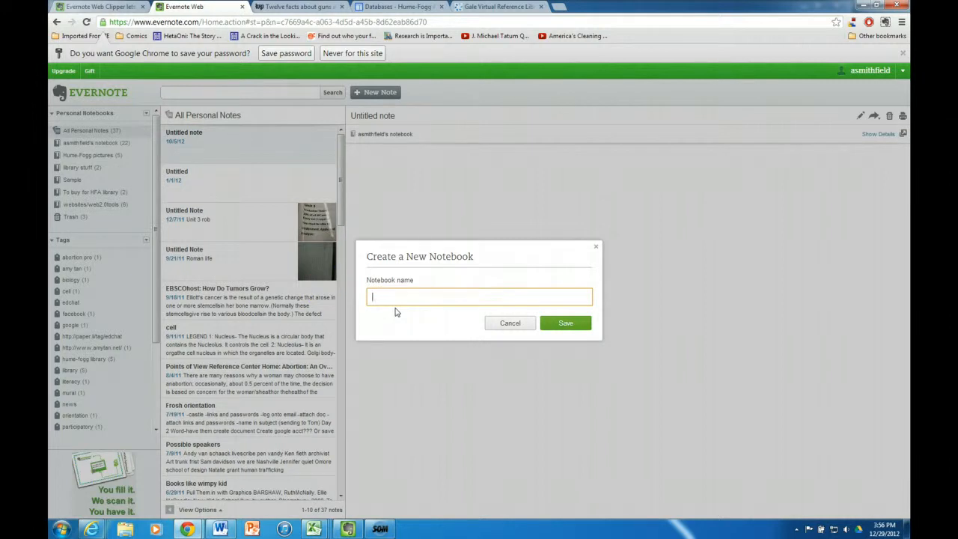
type("AP Govt")
left_click(564, 324)
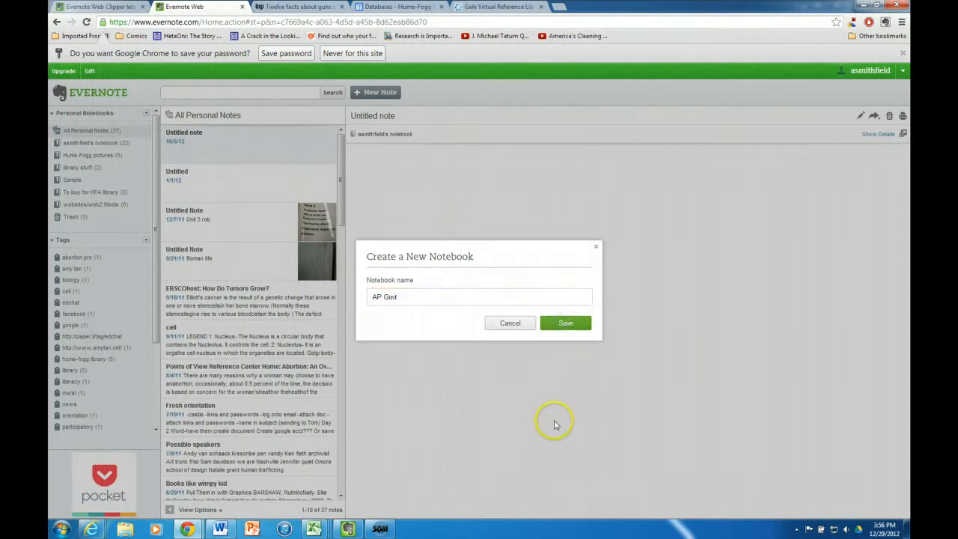
left_click(566, 324)
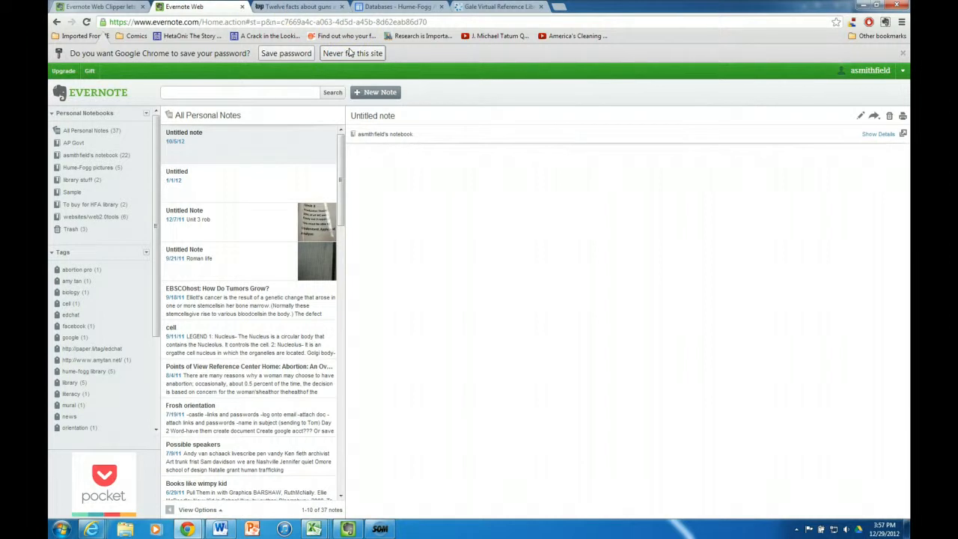
- Switch to the Twelve facts about guns article and bring up its Mass shootings in US, 1982-2012 chart
left_click(305, 8)
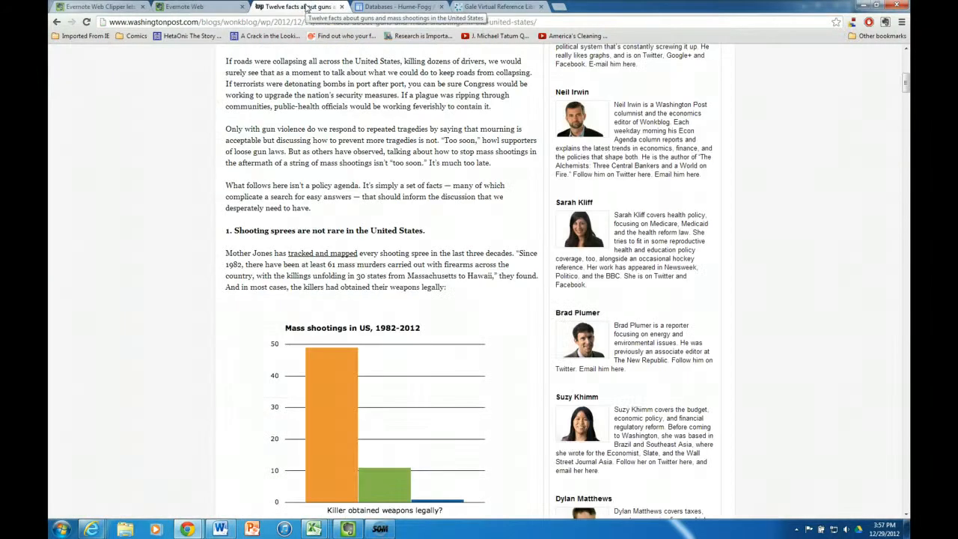
scroll(404, 355, "down", 1)
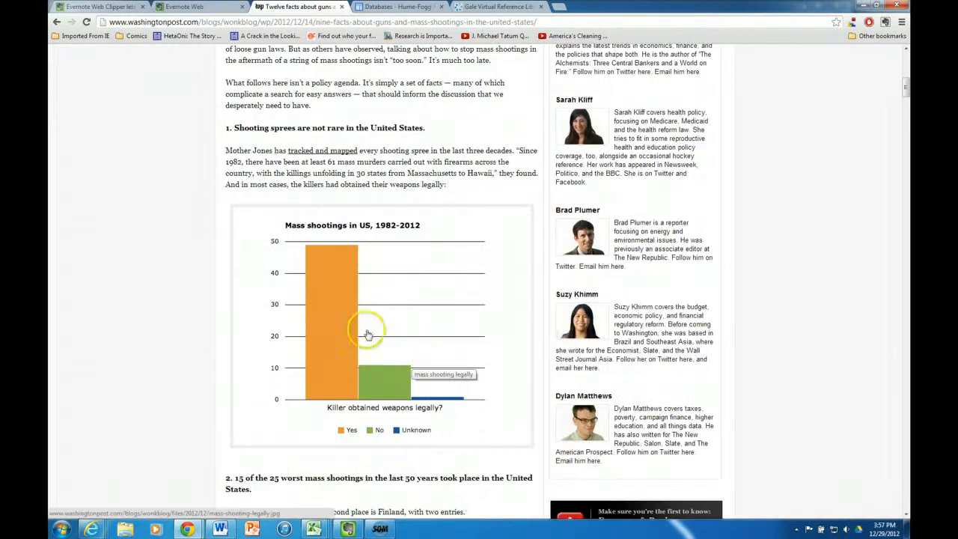
right_click(401, 337)
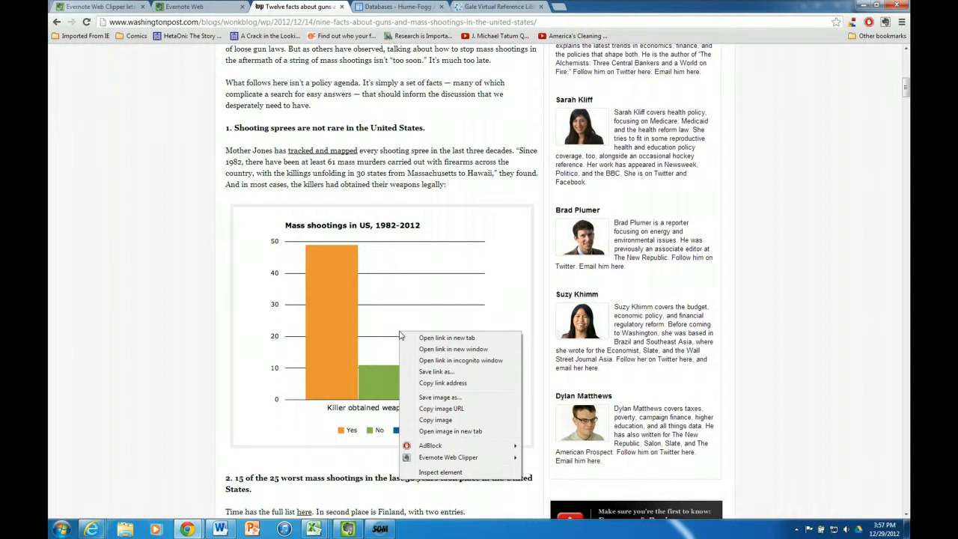
left_click(225, 200)
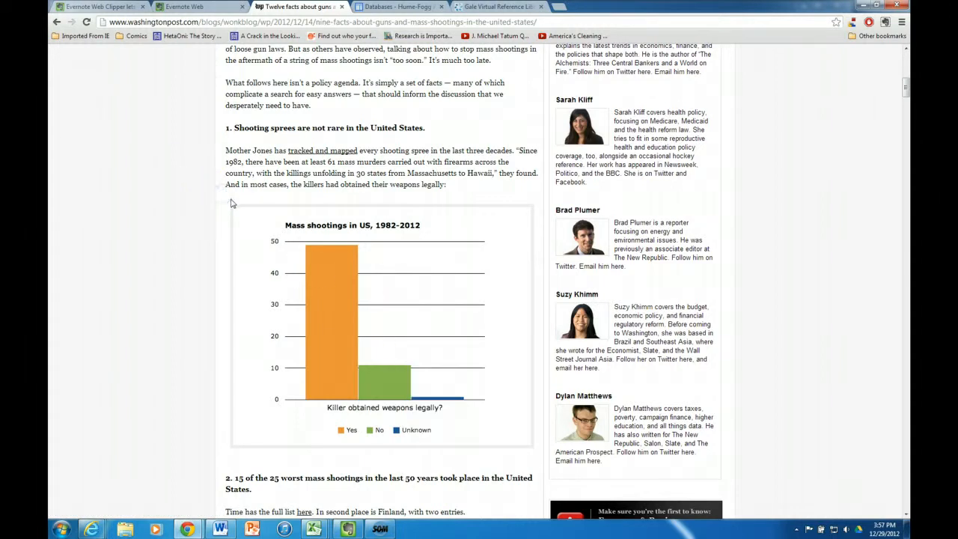
left_click_drag(231, 203, 509, 443)
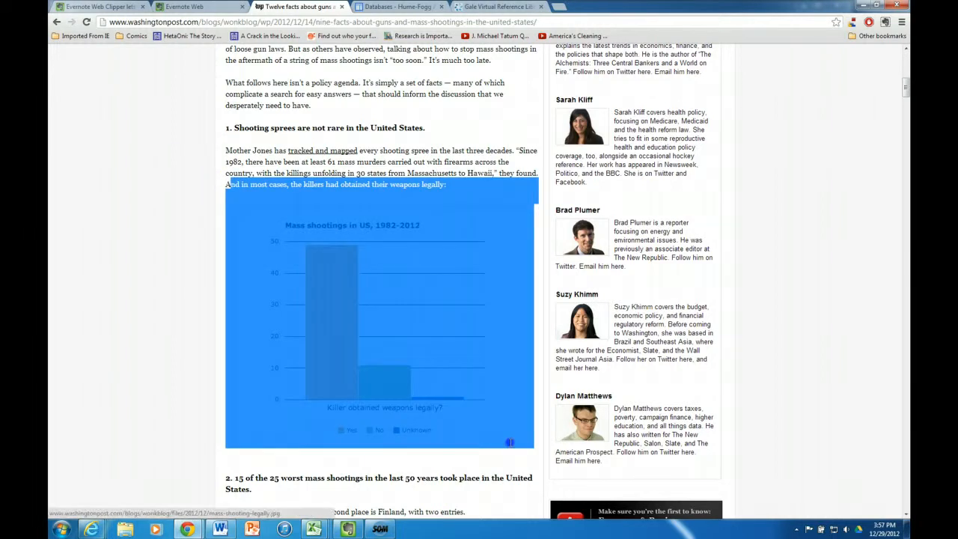
left_click(540, 452)
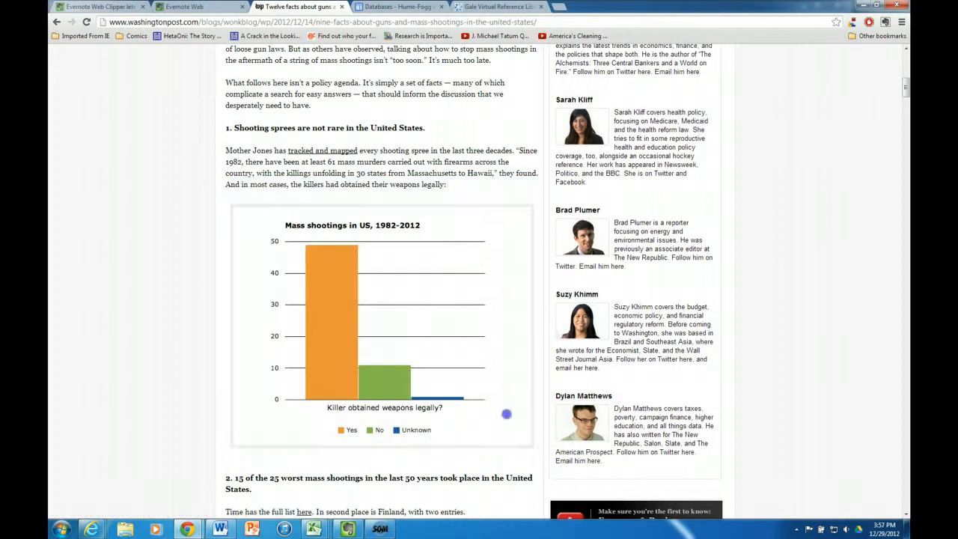
- Select the mass shootings bar chart and start a Web Clipper clip of it with the tag statistics
double_click(341, 276)
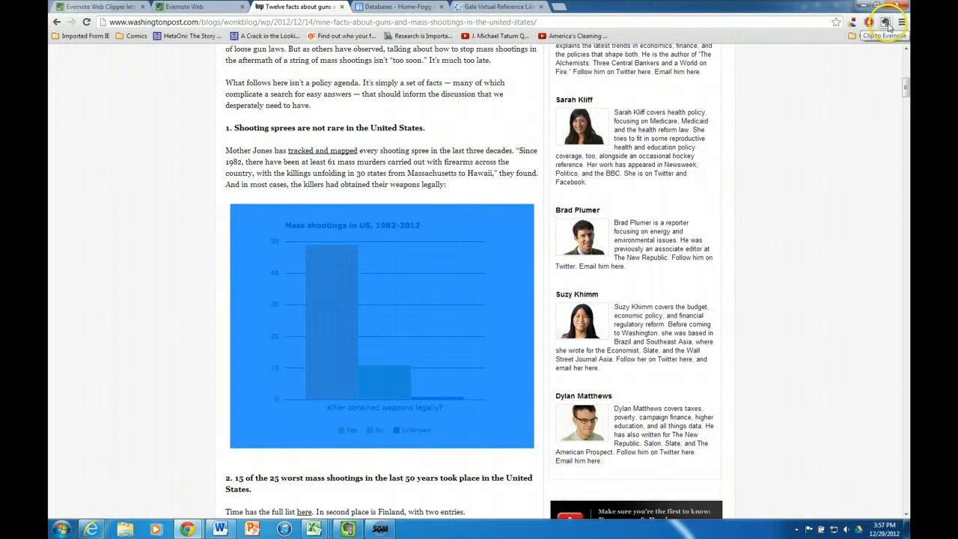
left_click(886, 23)
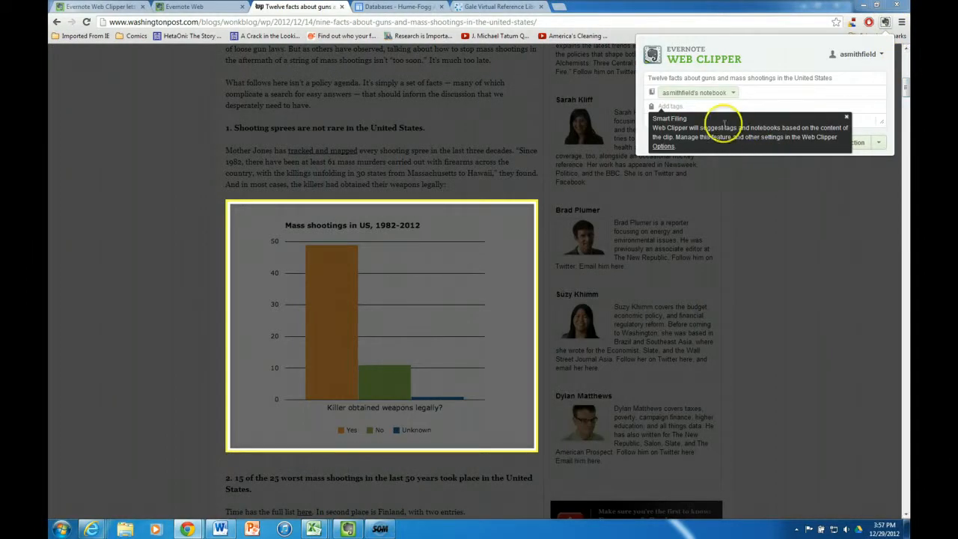
left_click(684, 107)
type("sta")
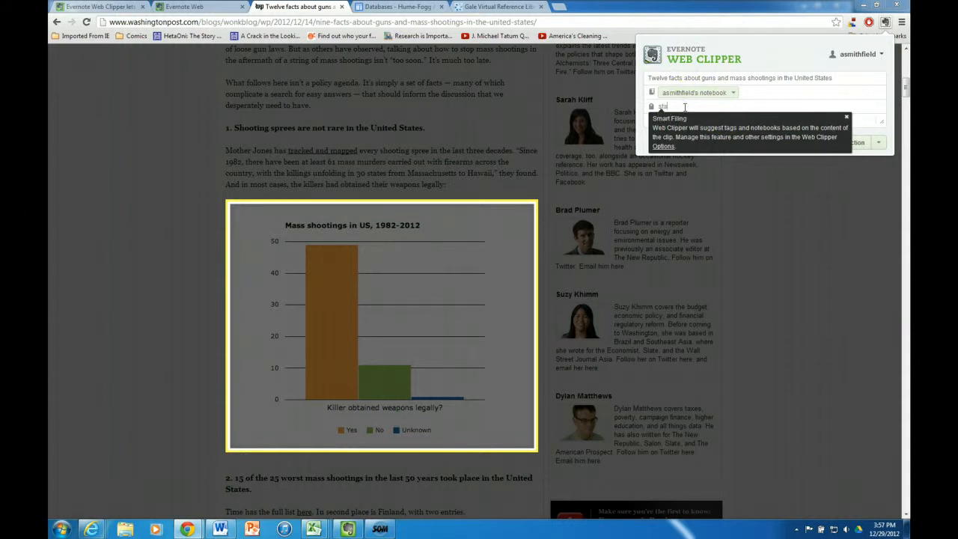
type("tistics")
key("BackSpace")
key("BackSpace")
key("BackSpace")
key("BackSpace")
type("tics")
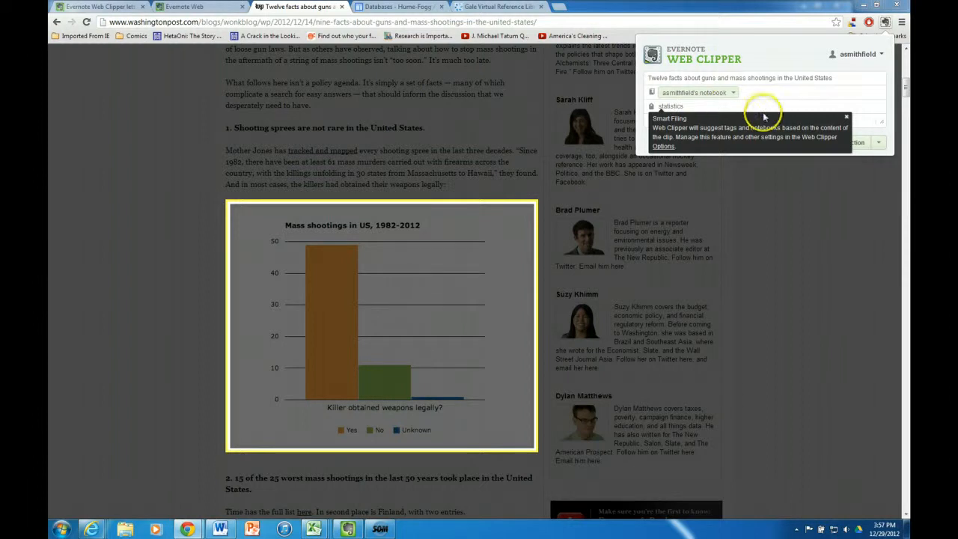
left_click(846, 119)
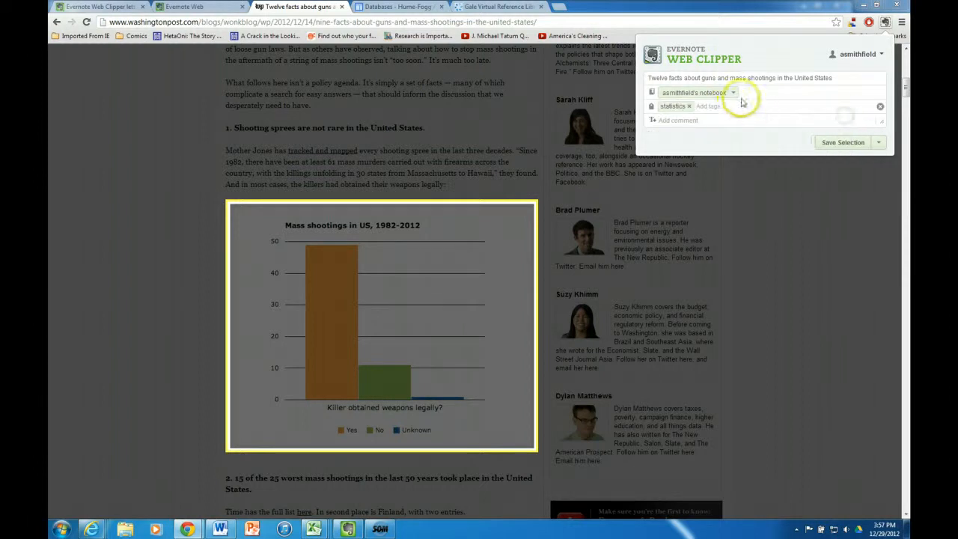
- File the clip in the AP Govt notebook and add the tag mass shootings
left_click(736, 95)
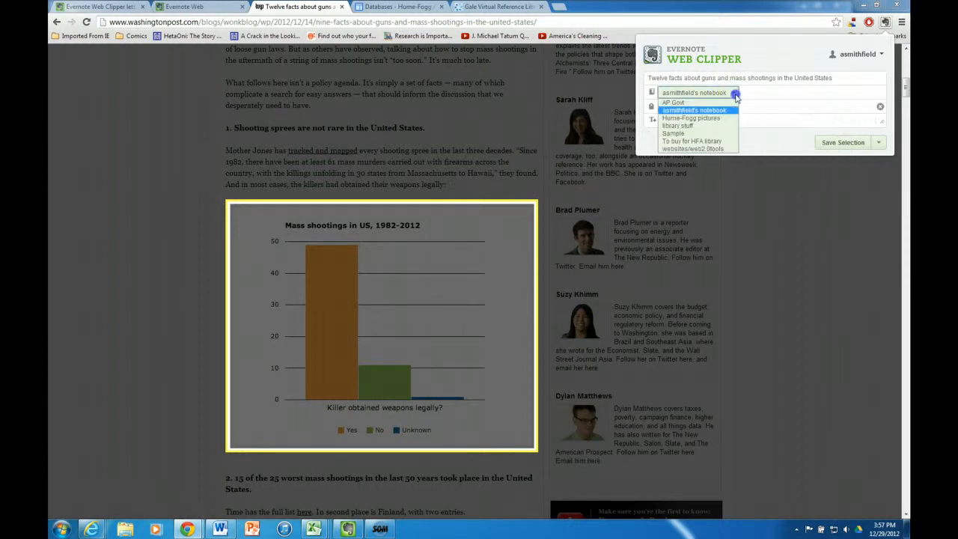
left_click(681, 103)
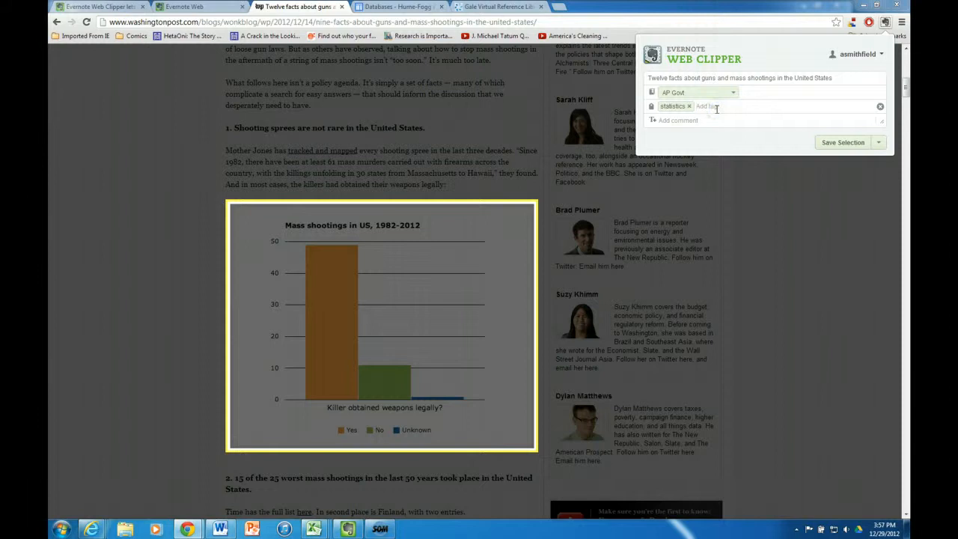
type("mass shootings")
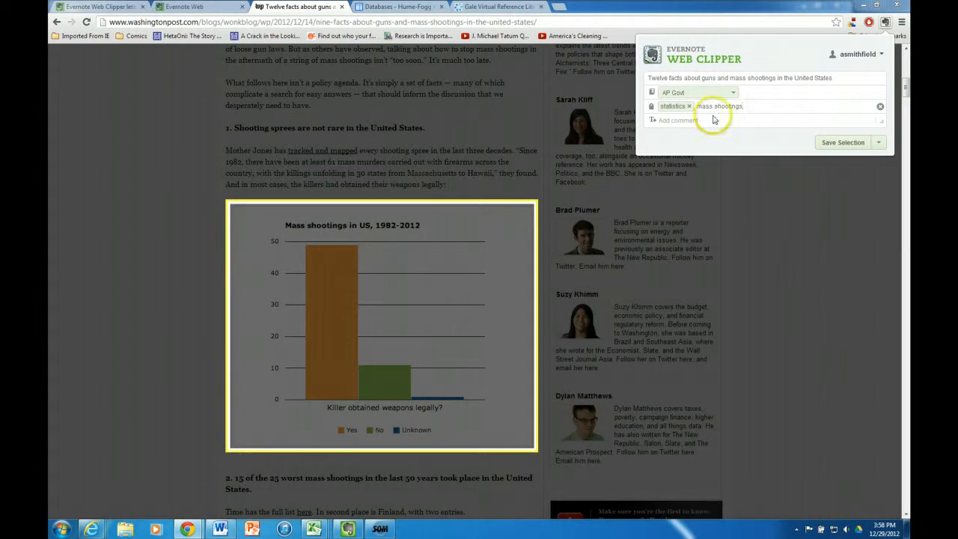
- Add the comment "great stats" to the clip and save the selection to Evernote
left_click(712, 119)
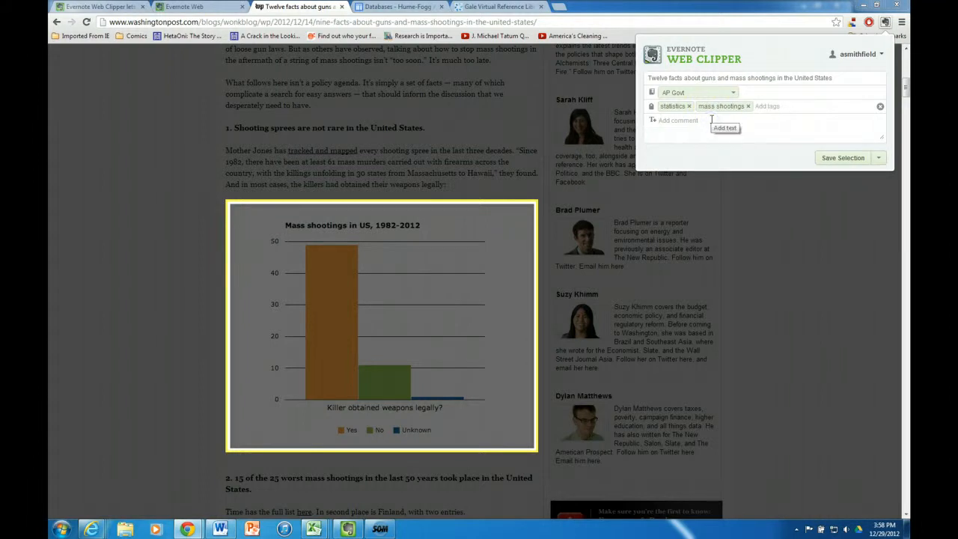
type("re")
key("BackSpace")
key("BackSpace")
type("graeat itats")
left_click(837, 159)
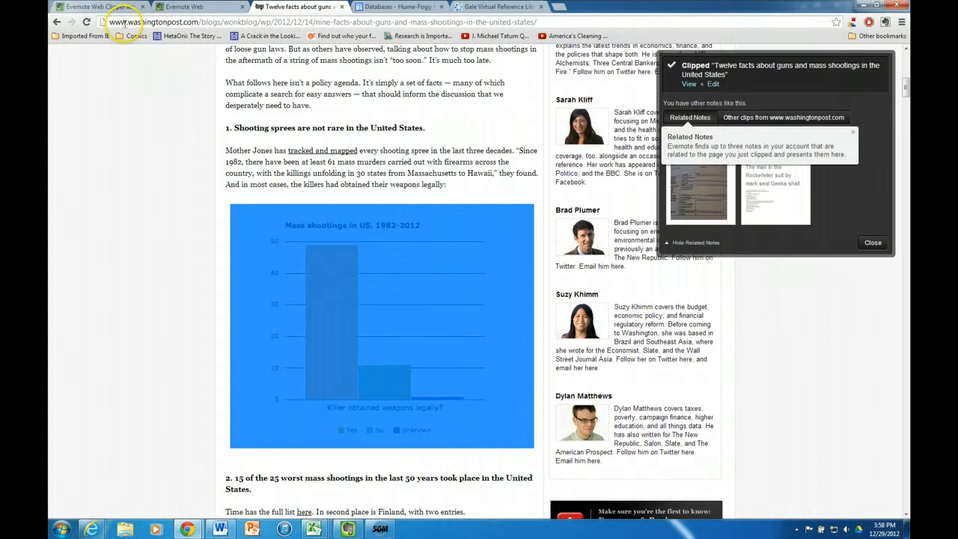
- View the clipped note in Evernote Web's AP Govt notebook and filter it by the mass shootings tag
left_click(199, 7)
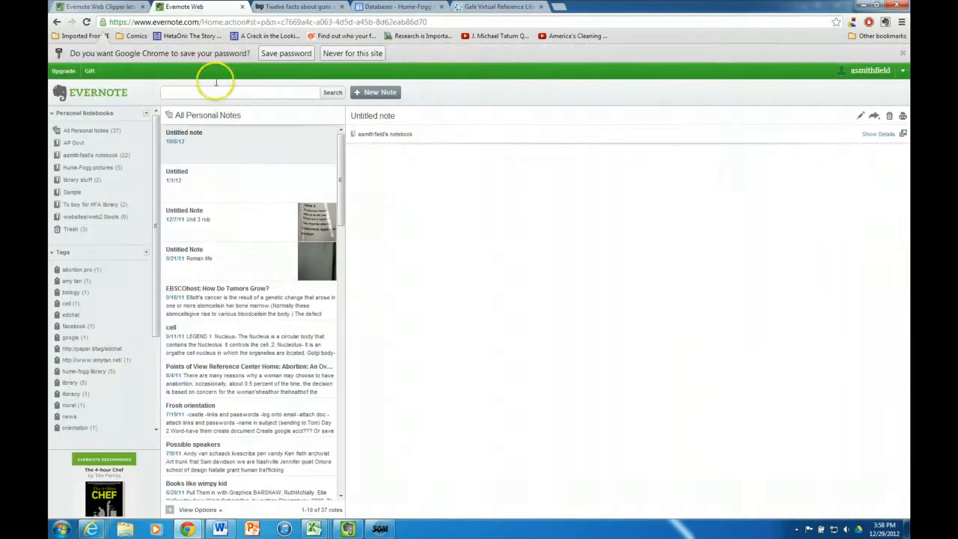
left_click(65, 143)
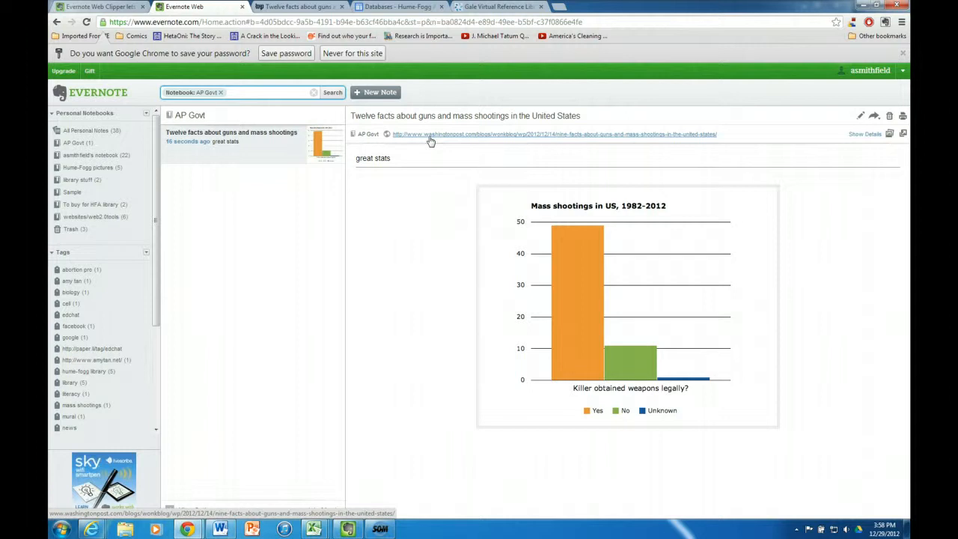
left_click(99, 406)
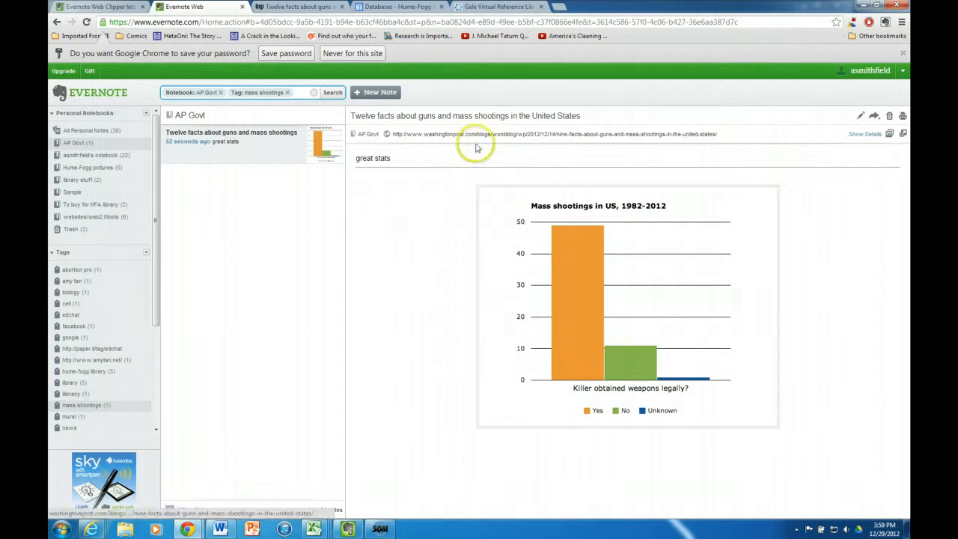
- Search Gale Virtual Reference Library for abortion and open the Europe Since 1914 topic overview article
left_click(502, 7)
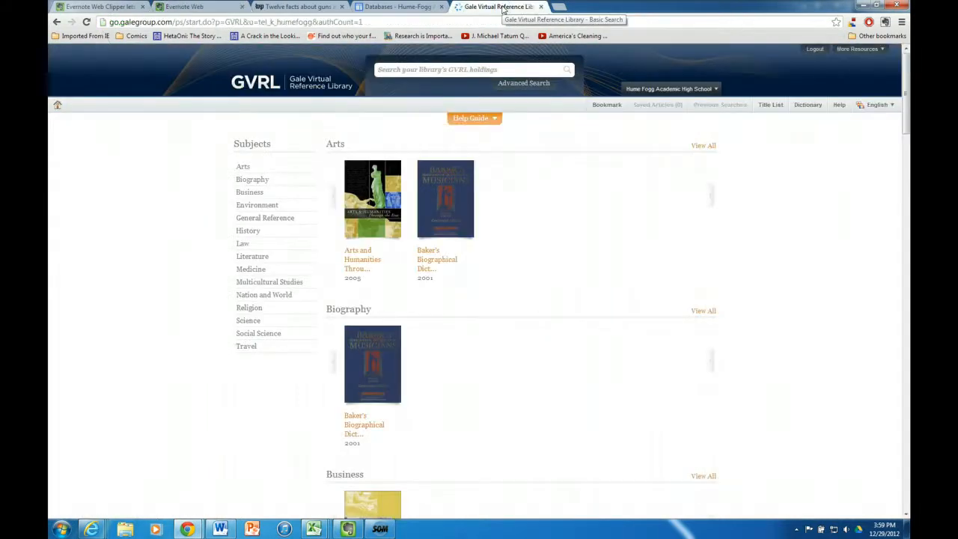
left_click(483, 69)
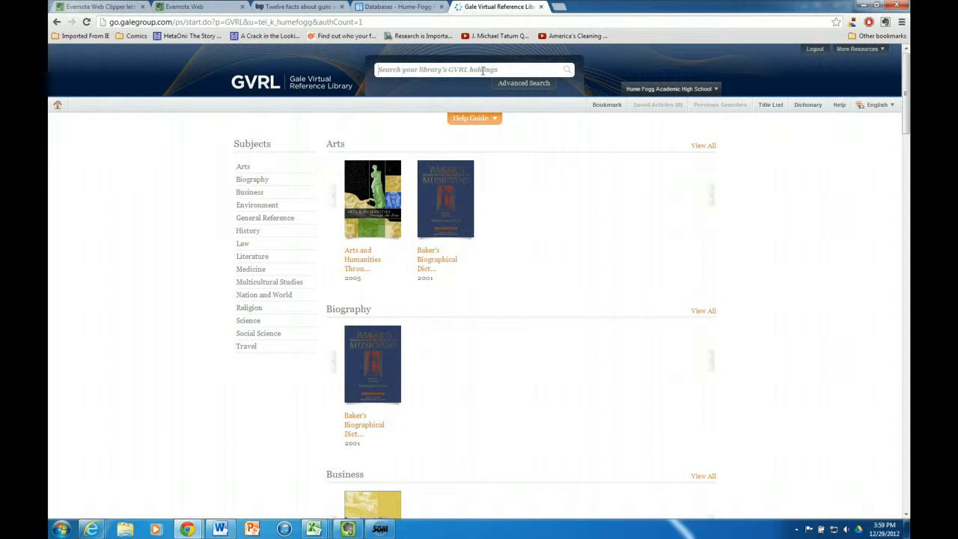
type("abortion")
key("Return")
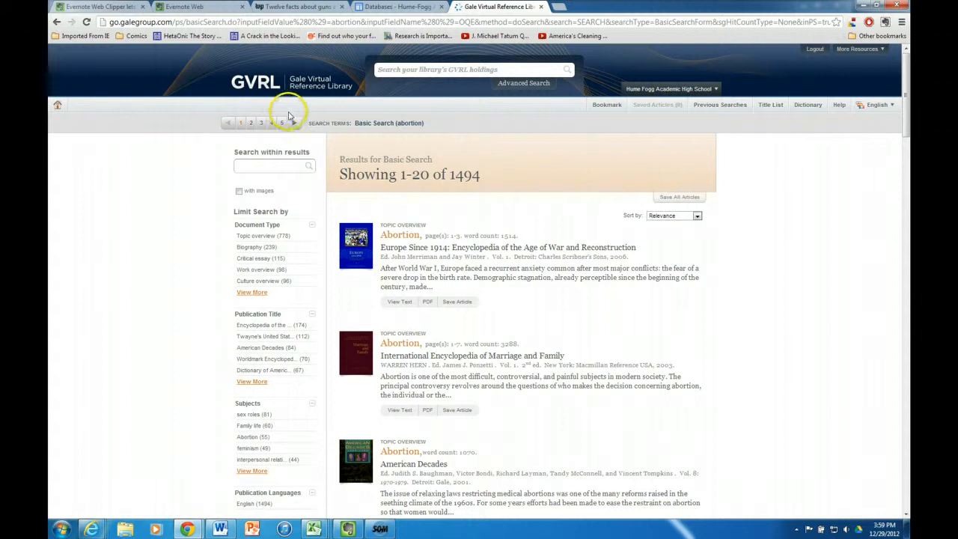
left_click(391, 237)
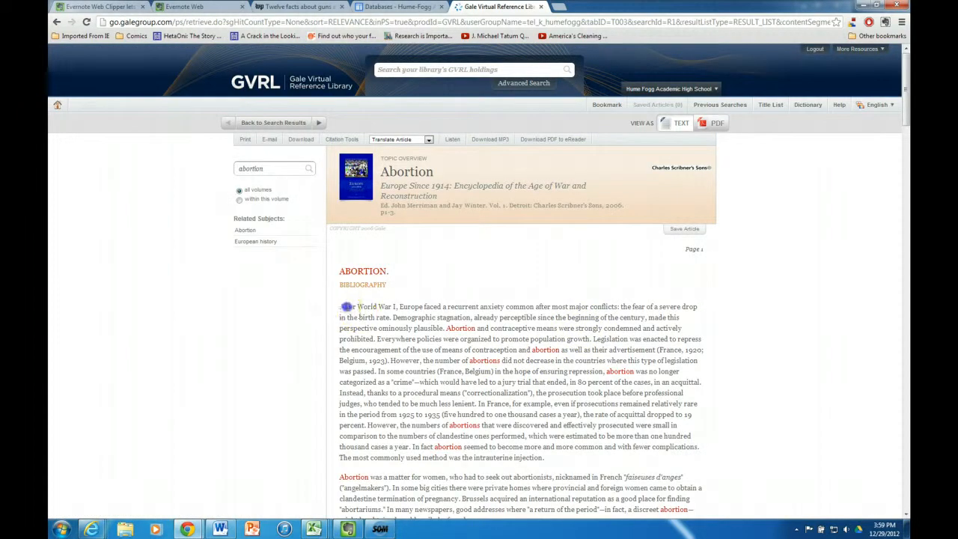
- Select the Abortion article's first two sentences, open them in Evernote Web Clipper and file the clip in the AP Govt notebook
left_click_drag(341, 306, 444, 324)
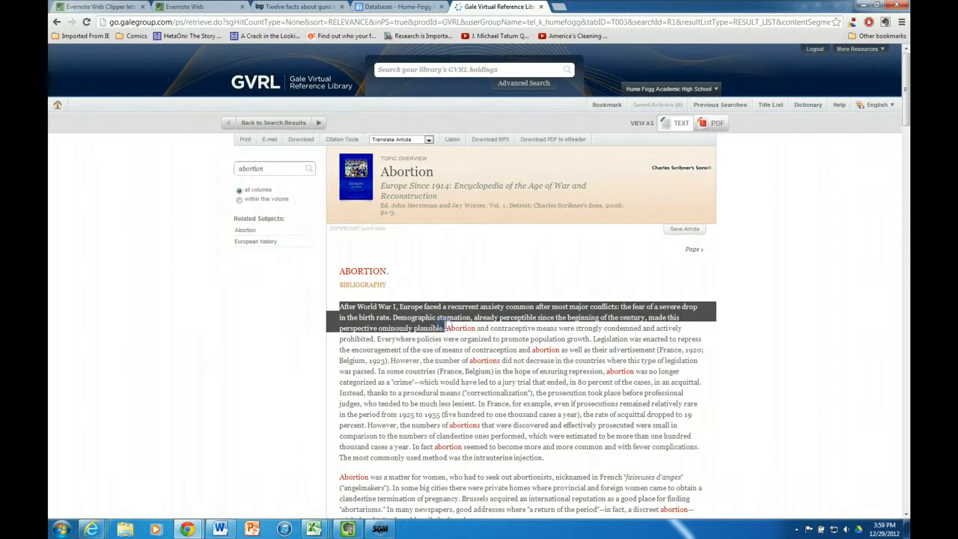
left_click(885, 21)
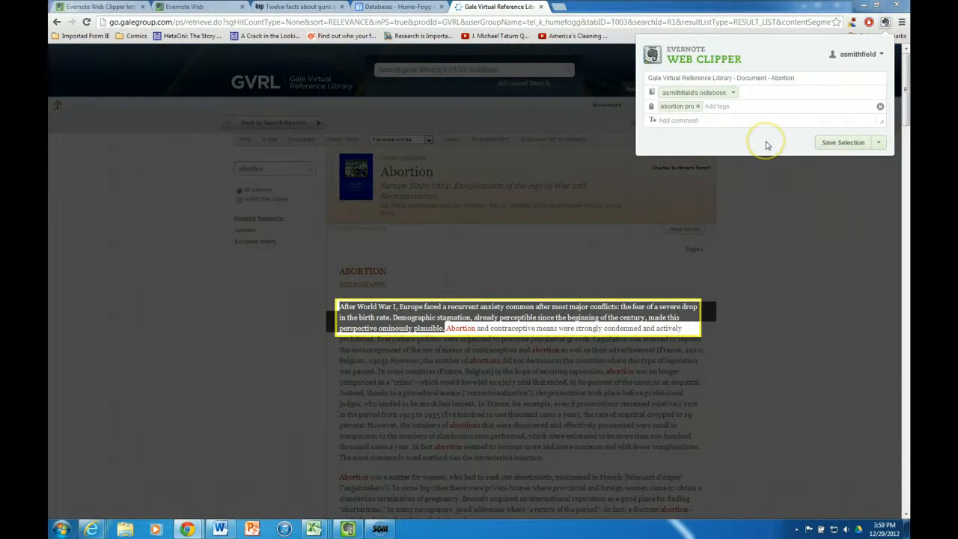
left_click(733, 92)
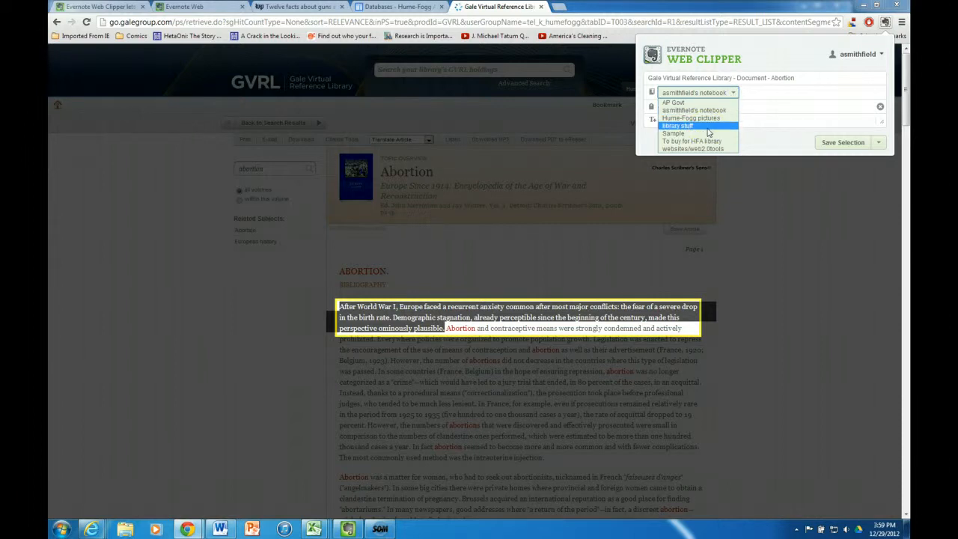
left_click(685, 102)
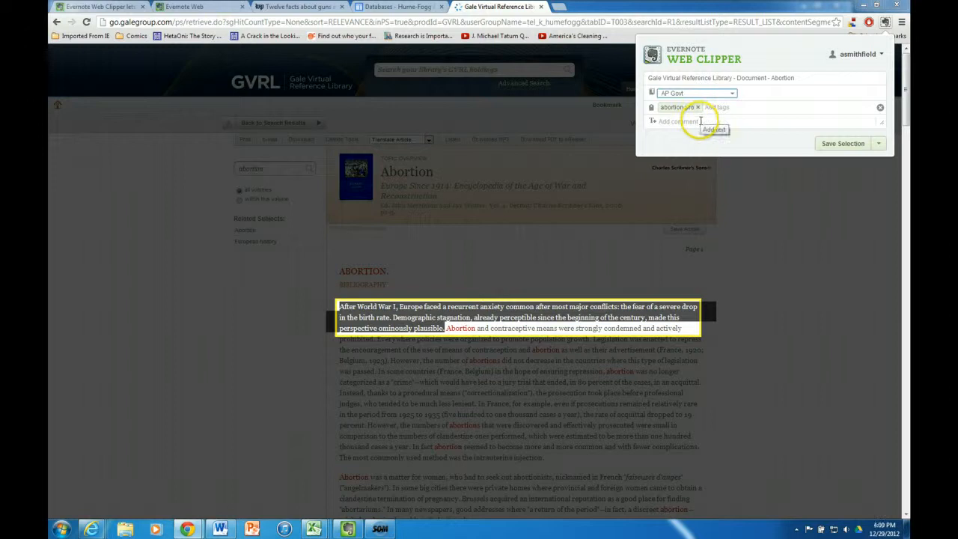
- Add the comment "stats" to the clip, save the selection to Evernote and dismiss the clip confirmation
left_click(700, 121)
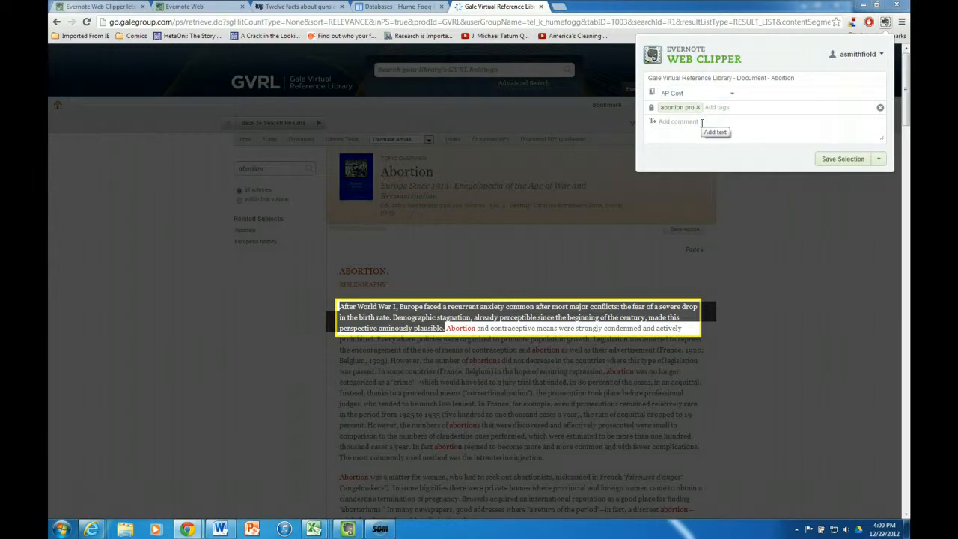
type("sta")
key("BackSpace")
key("BackSpace")
type("tati")
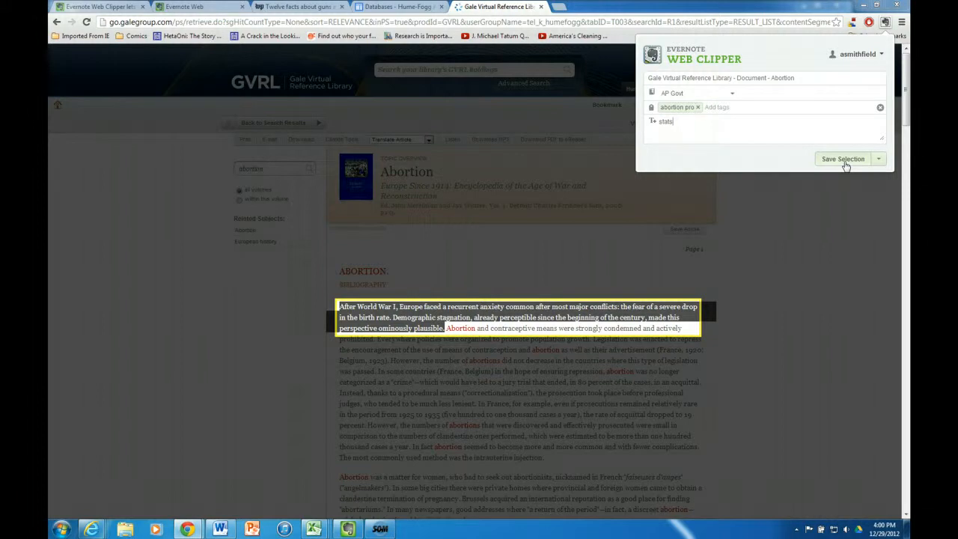
left_click(844, 160)
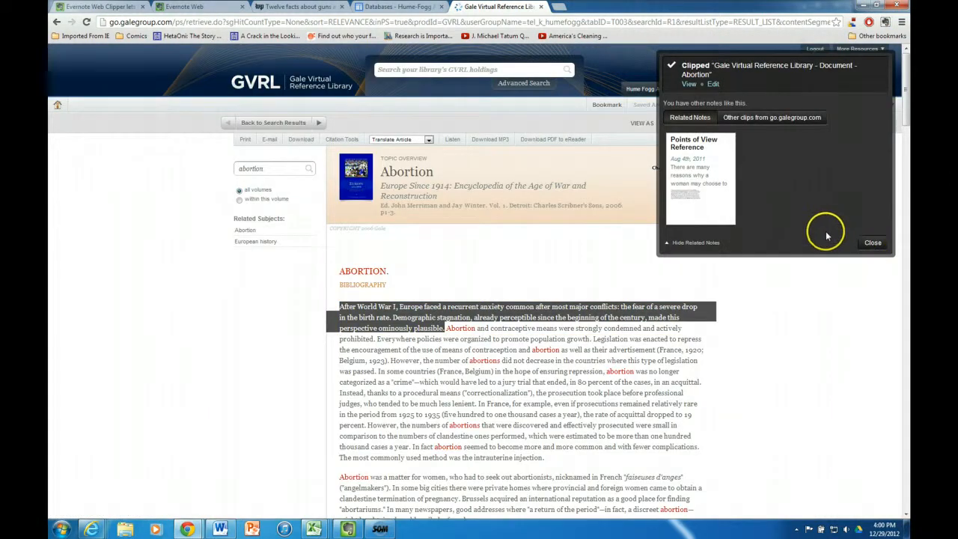
left_click(870, 244)
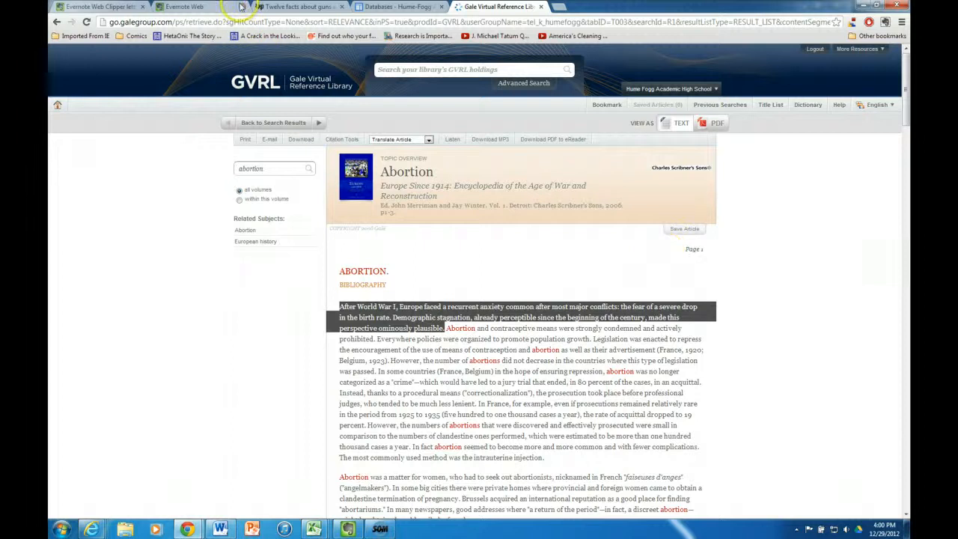
- View the new Abortion clip in Evernote Web's AP Govt notebook, revisiting the library's Databases page before returning to the notebook
left_click(187, 7)
left_click(73, 144)
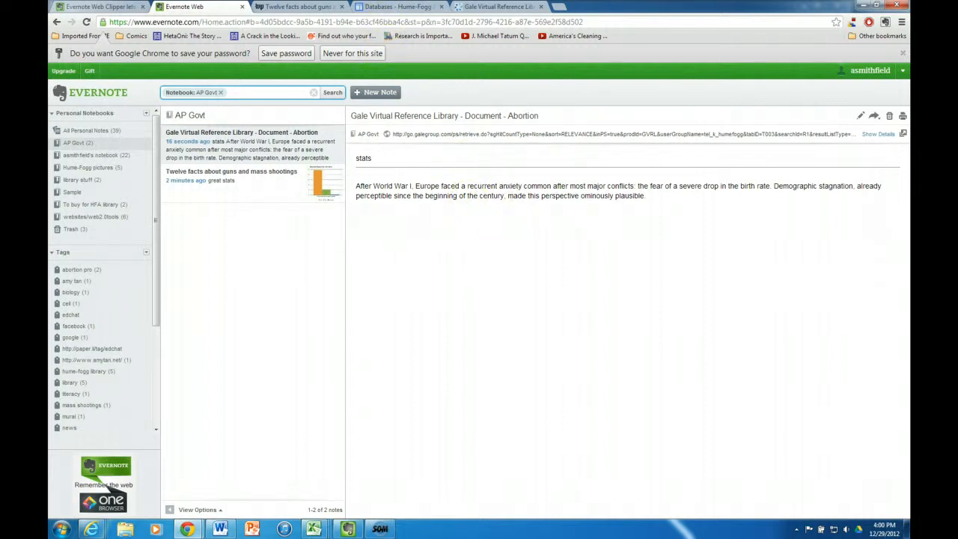
left_click(387, 7)
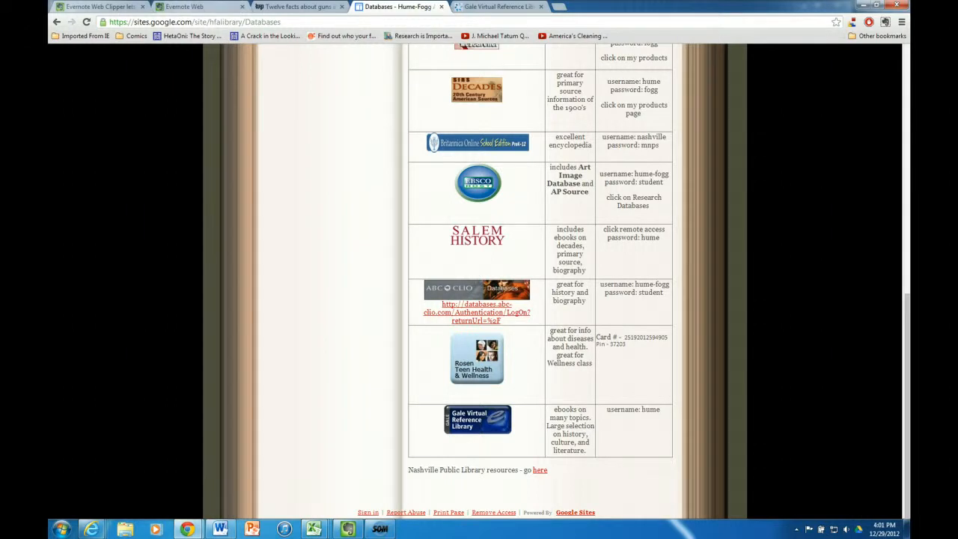
left_click(200, 9)
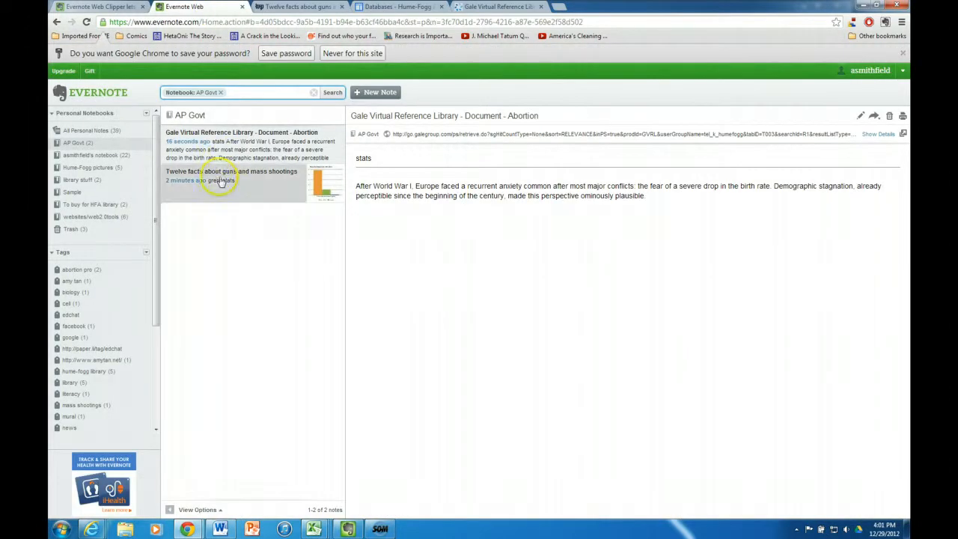
- Show the sharing options for the Gale Virtual Reference Library Abortion note, including sharing by link
left_click(875, 120)
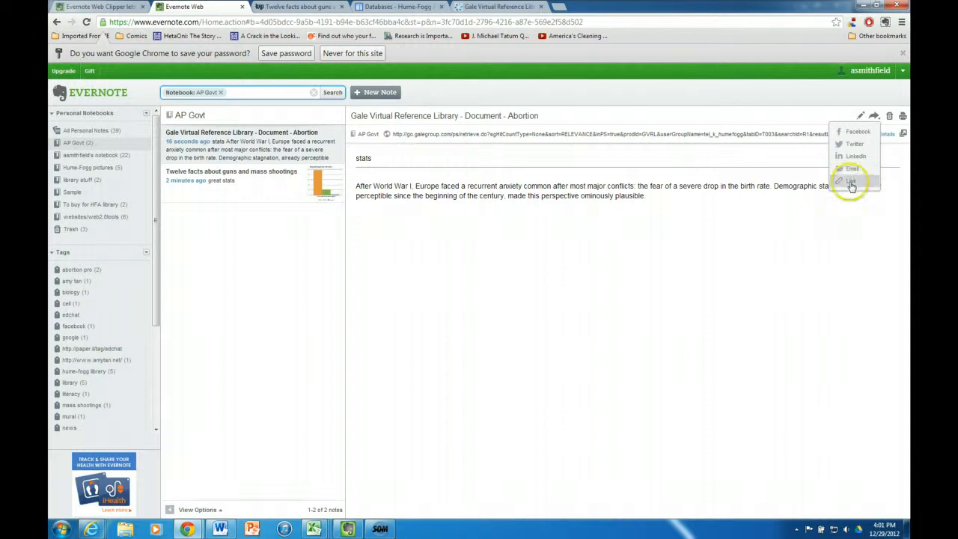
left_click(852, 185)
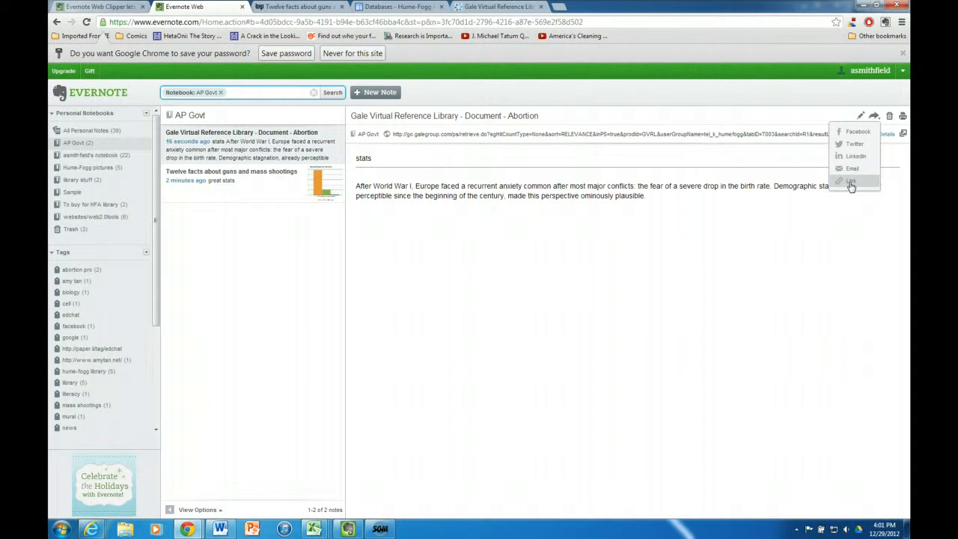
left_click(848, 184)
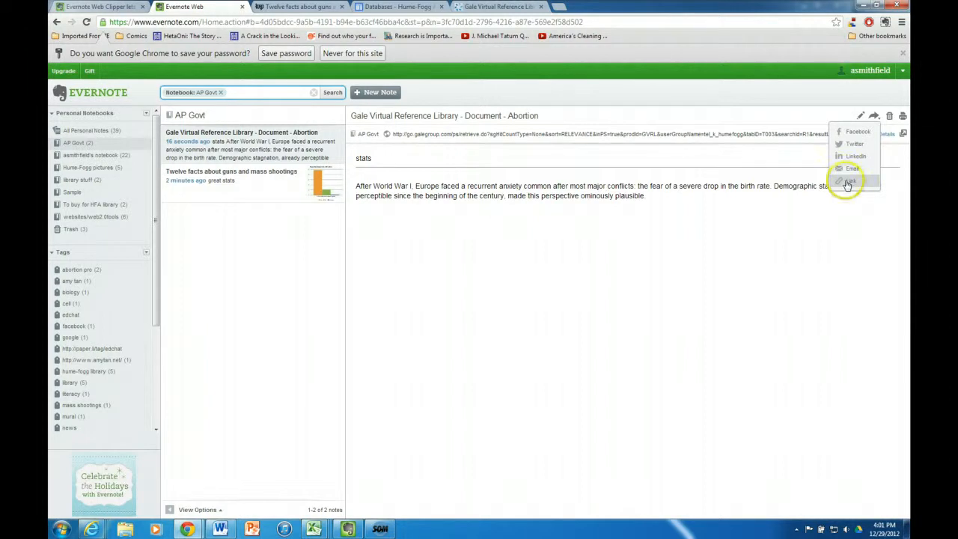